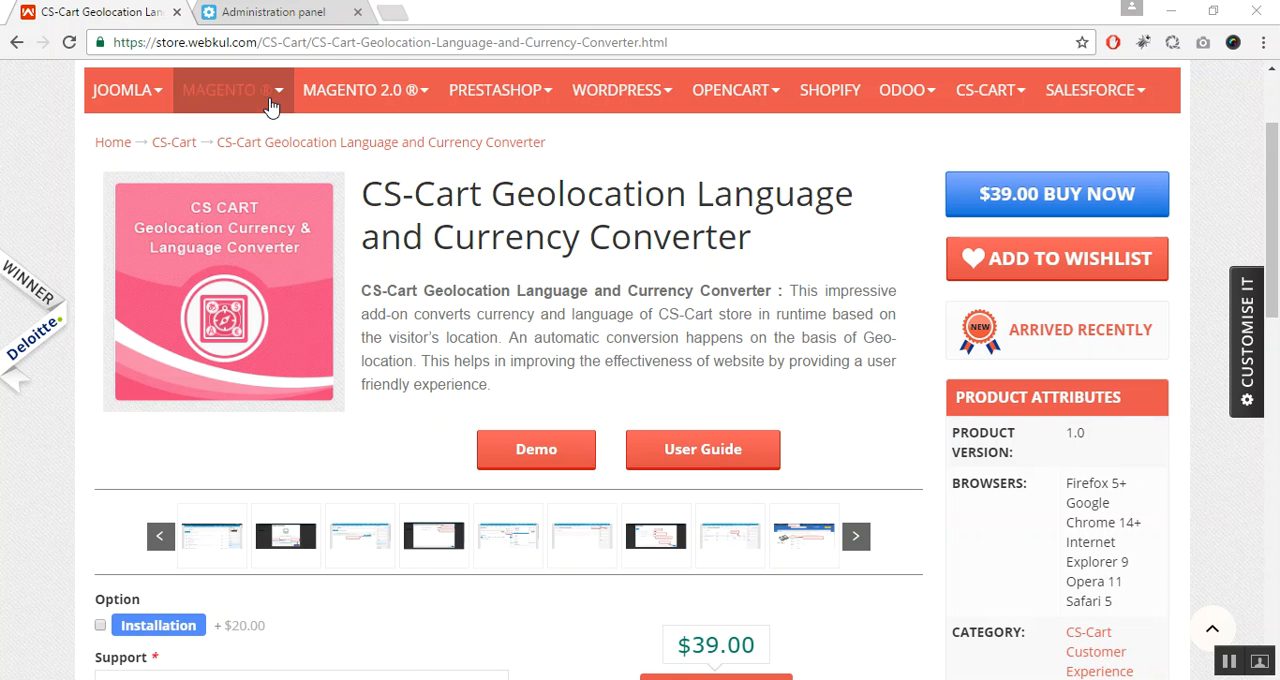
- In the store's administration panel, upload and install the local add-on archive wk_geo_currency_lang.zip
{"action": "left_click", "coordinate": [317, 14]}
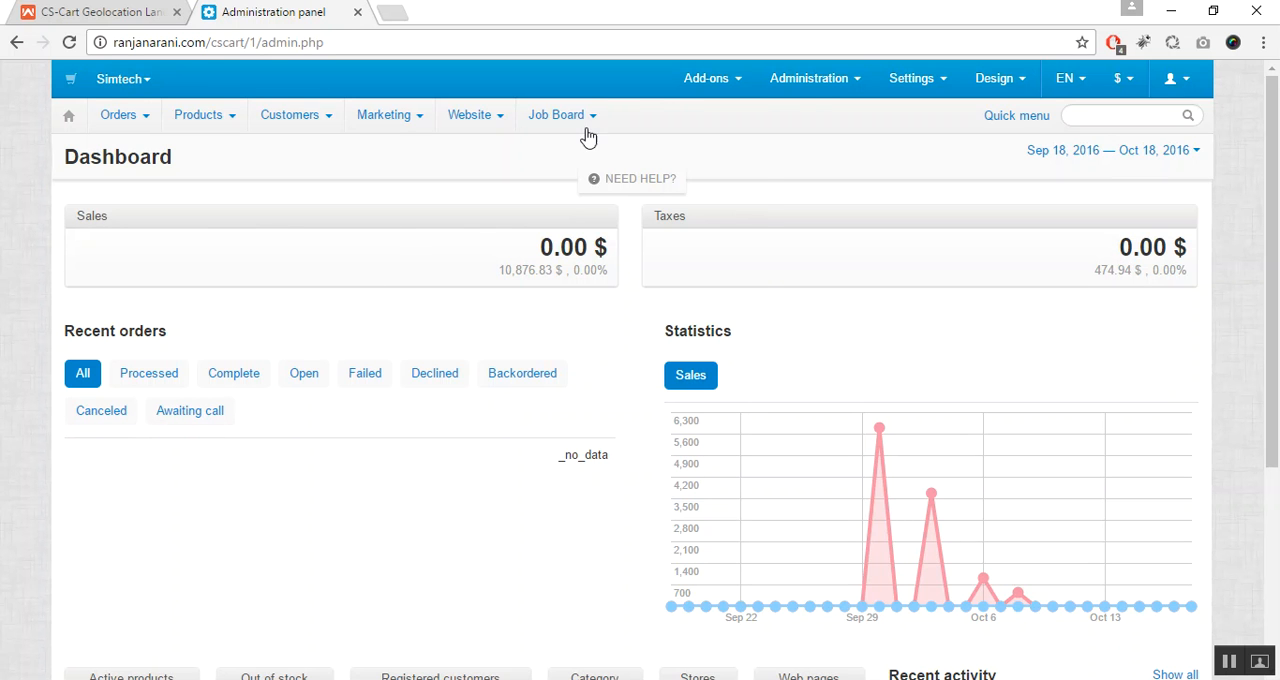
{"action": "mouse_move", "coordinate": [726, 103]}
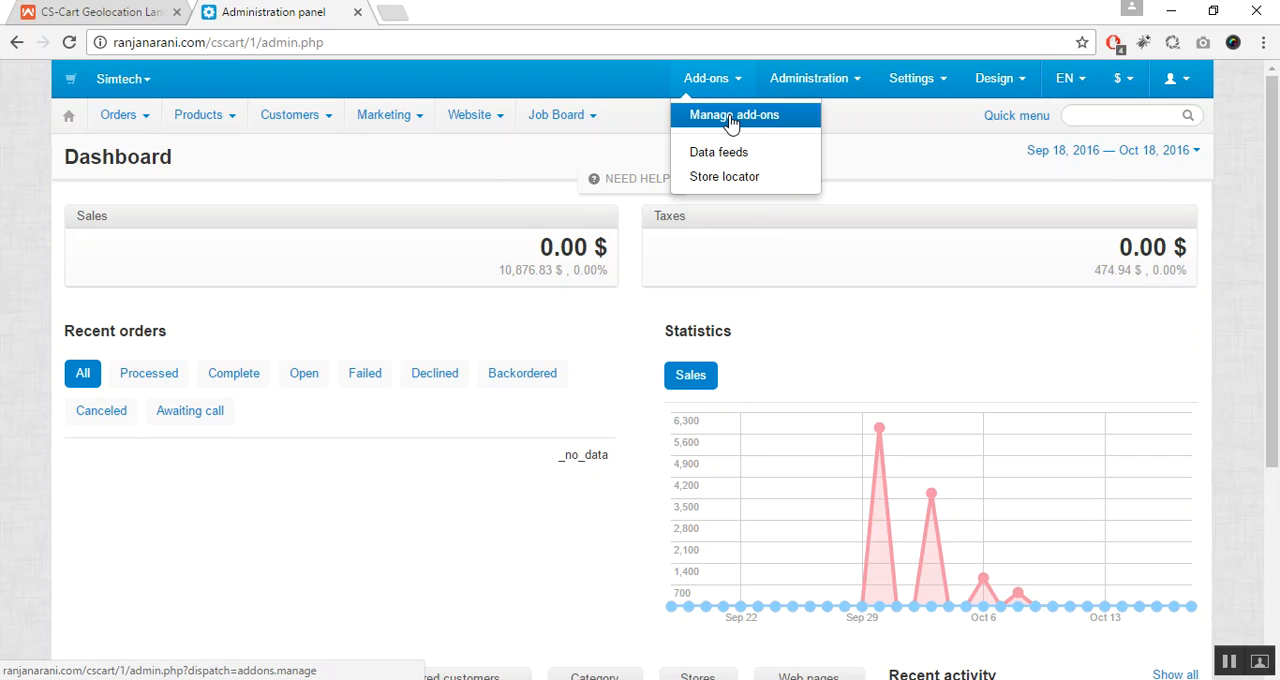
{"action": "left_click", "coordinate": [731, 120]}
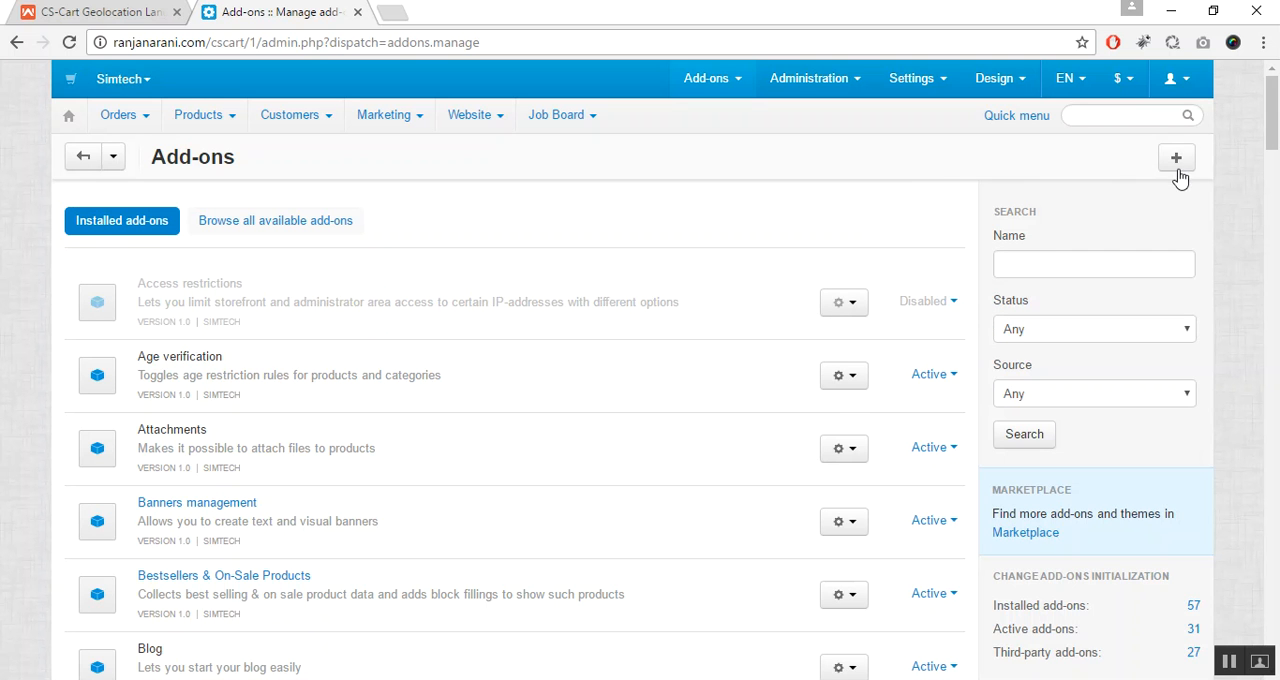
{"action": "left_click", "coordinate": [1177, 160]}
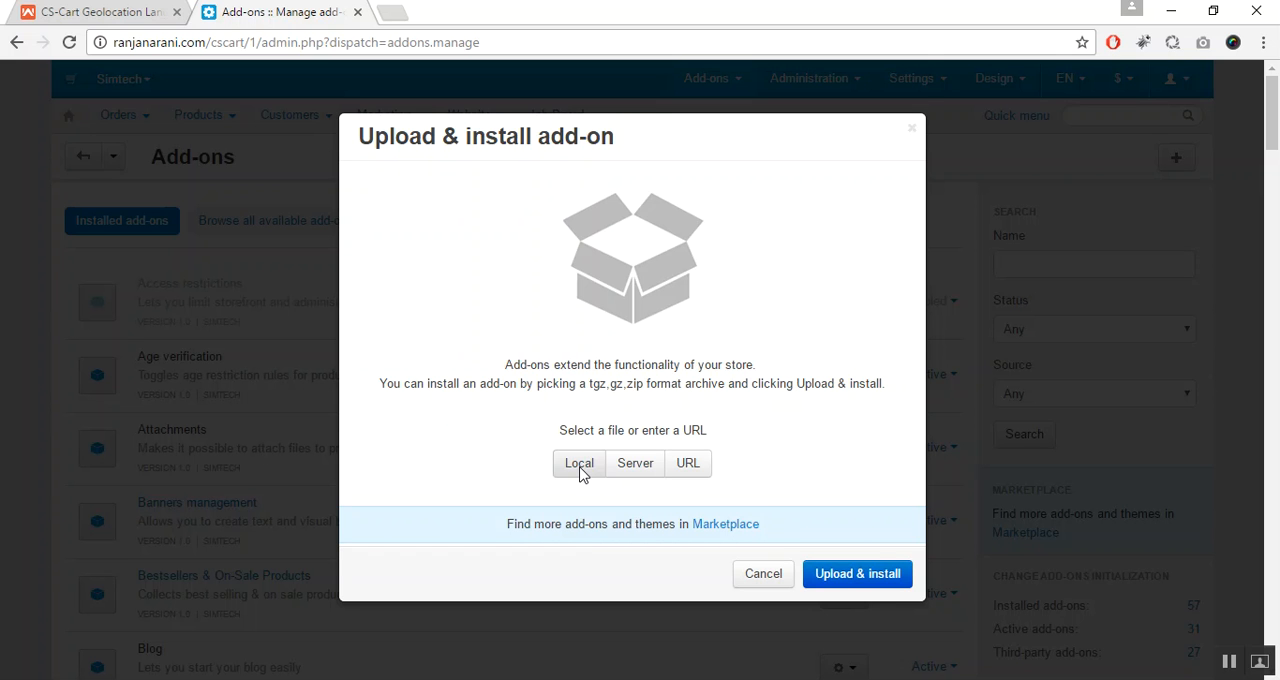
{"action": "left_click", "coordinate": [580, 465]}
{"action": "double_click", "coordinate": [334, 231]}
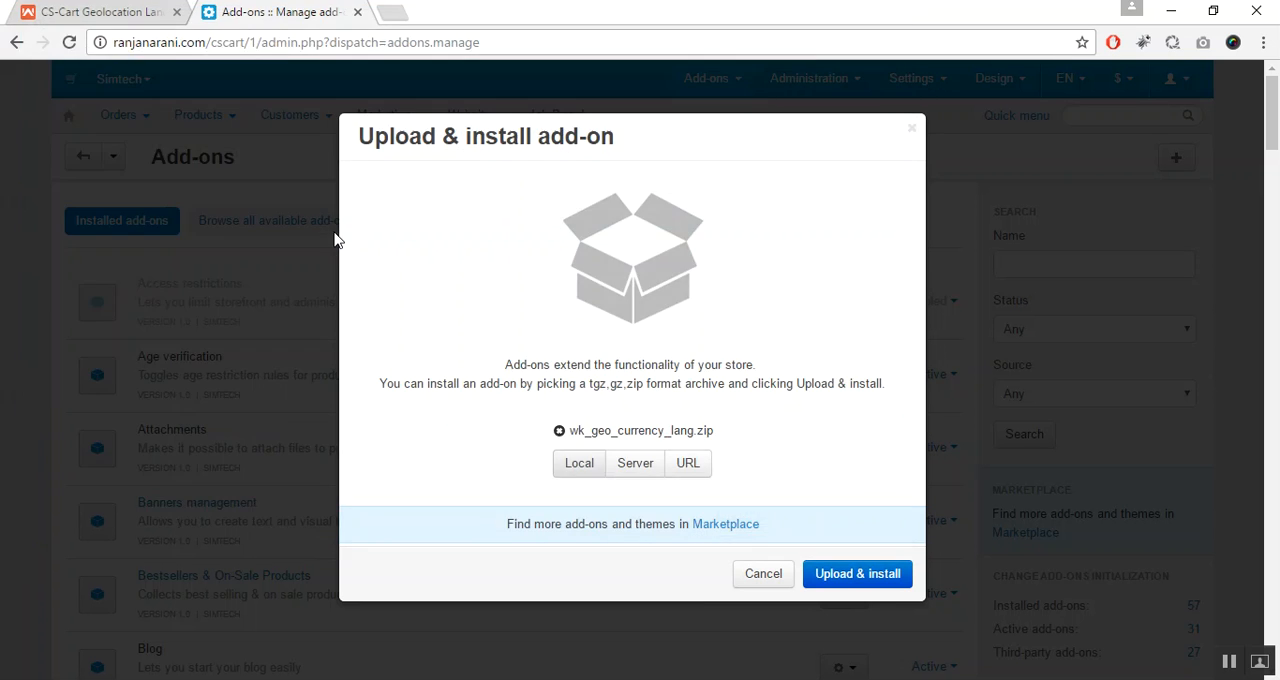
{"action": "left_click", "coordinate": [877, 582]}
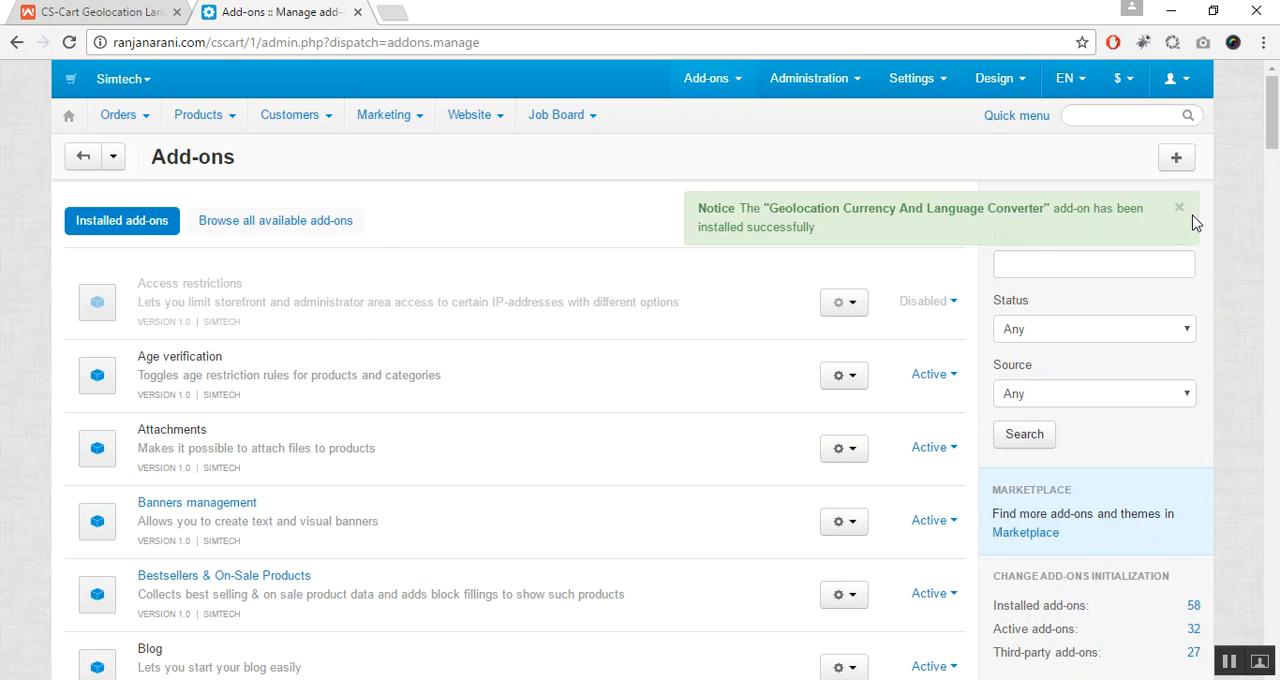
{"action": "left_click", "coordinate": [1180, 210]}
- Filter the installed add-ons by "geolo" and open the settings of Geolocation Currency And Language Converter
{"action": "left_click", "coordinate": [1110, 260]}
{"action": "type", "text": "geolo"}
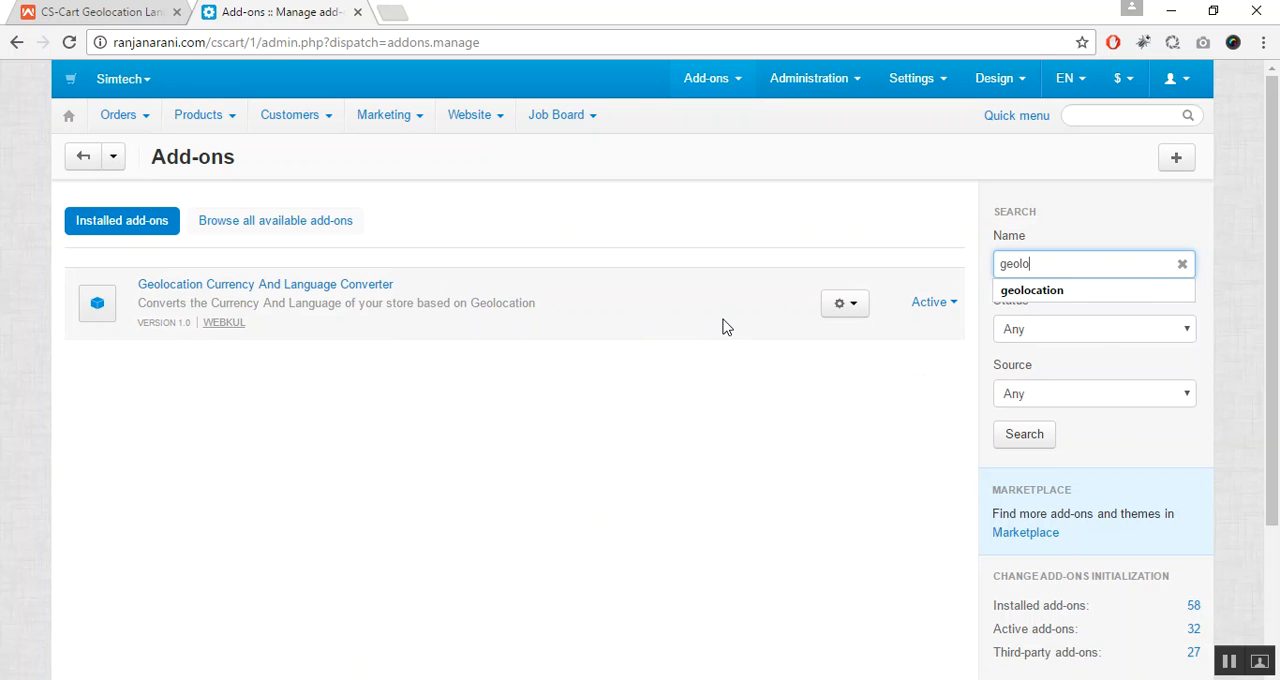
{"action": "left_click", "coordinate": [852, 306]}
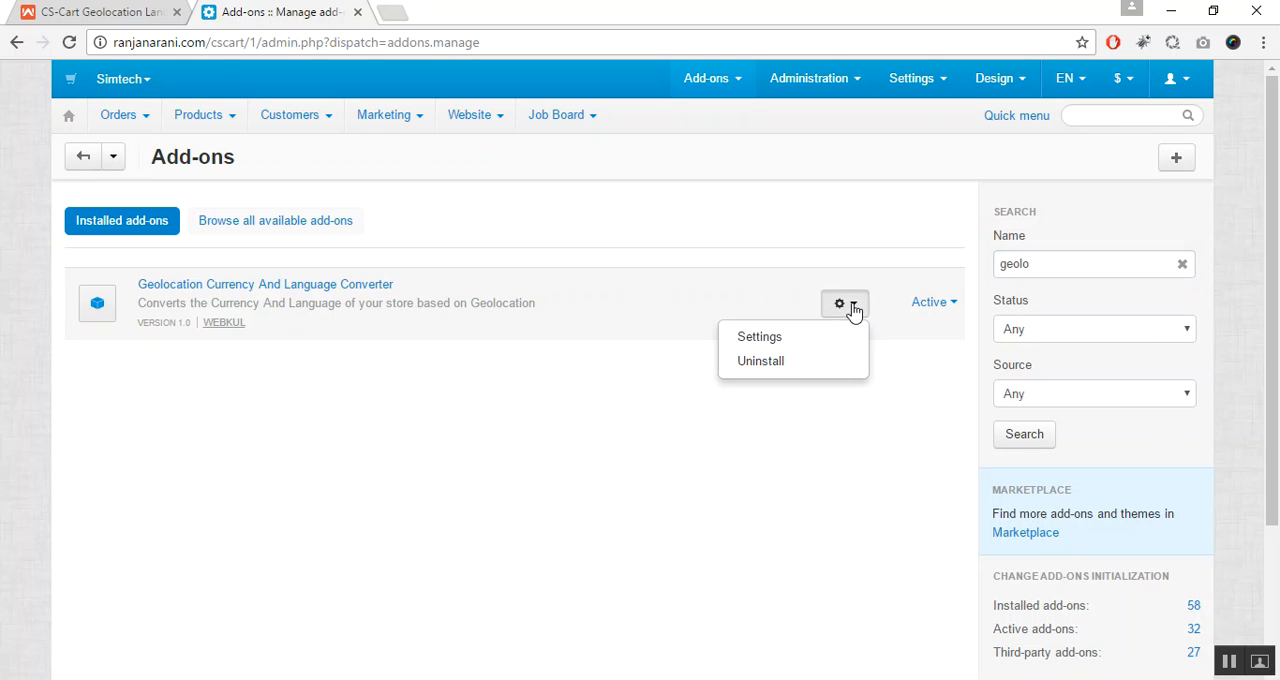
{"action": "left_click", "coordinate": [816, 340]}
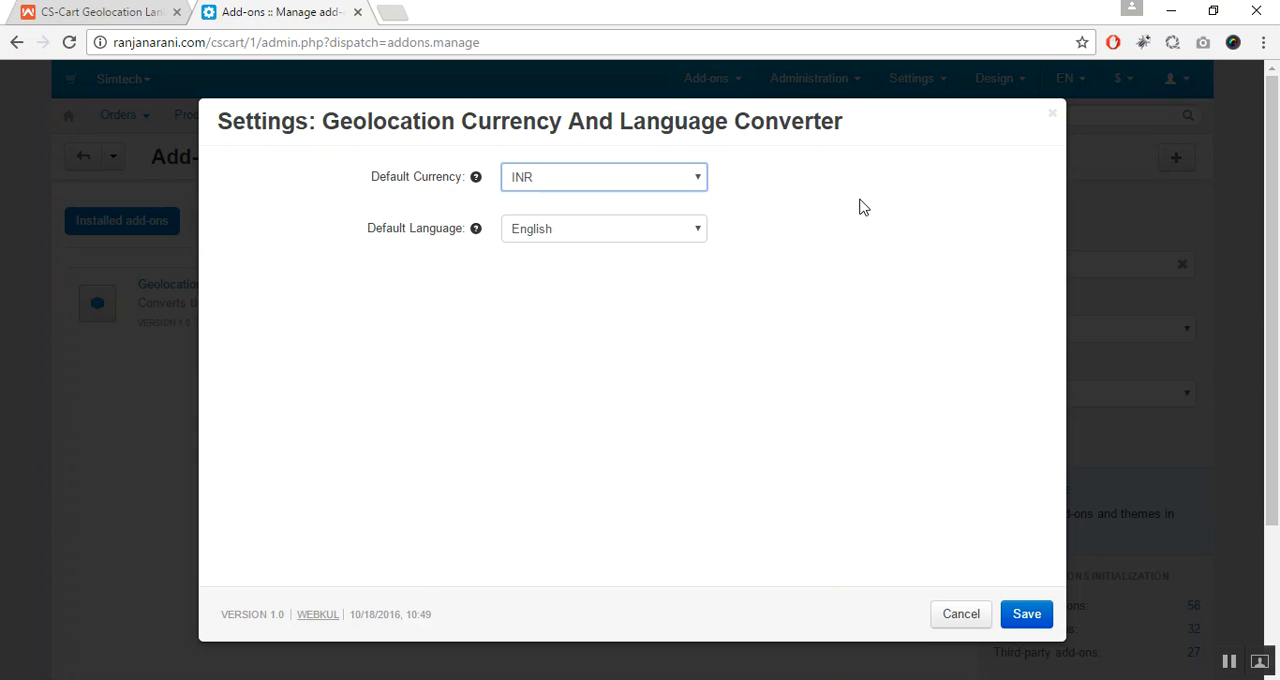
- Set the add-on's default currency to US Dollars and default language to English, and save the settings
{"action": "left_click", "coordinate": [698, 188]}
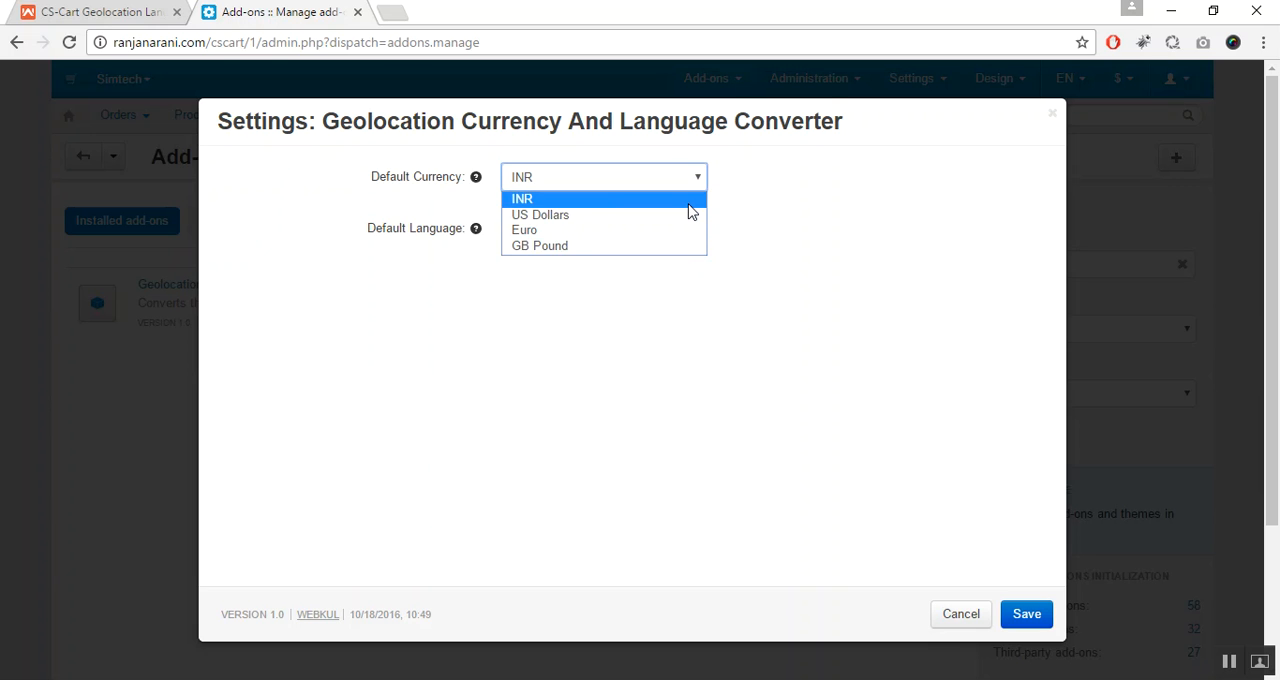
{"action": "left_click", "coordinate": [688, 204]}
{"action": "left_click", "coordinate": [681, 190]}
{"action": "left_click", "coordinate": [686, 216]}
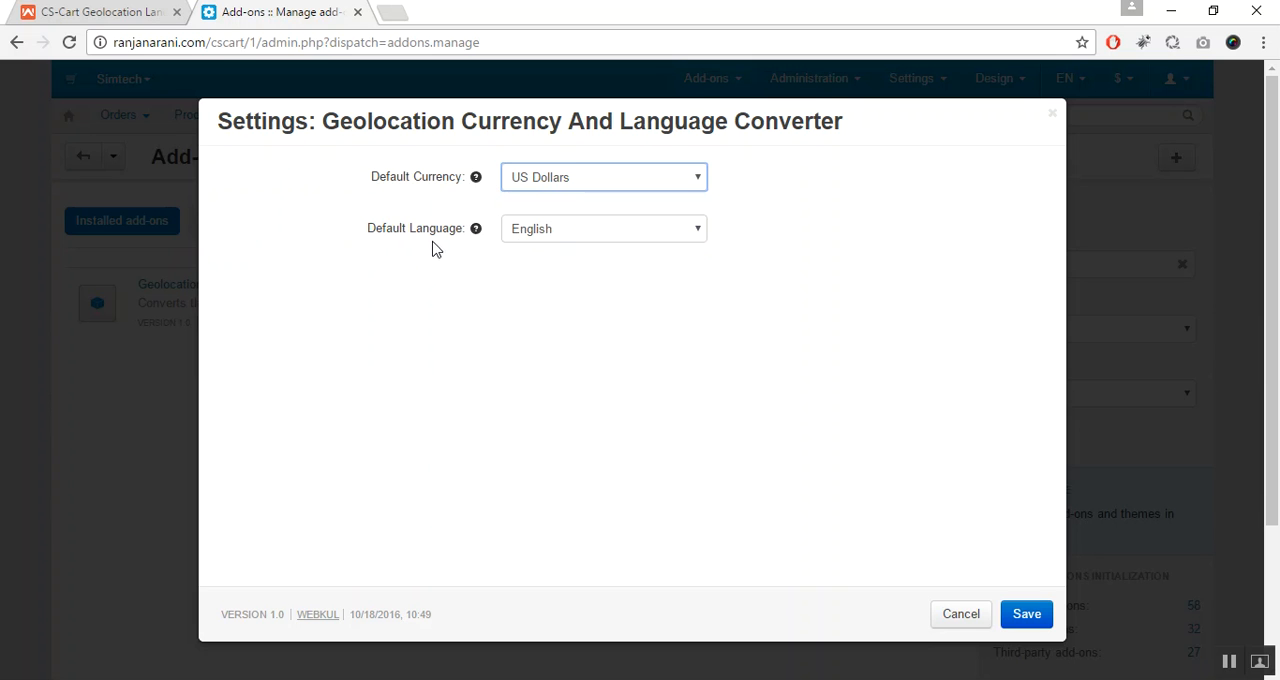
{"action": "left_click", "coordinate": [641, 237]}
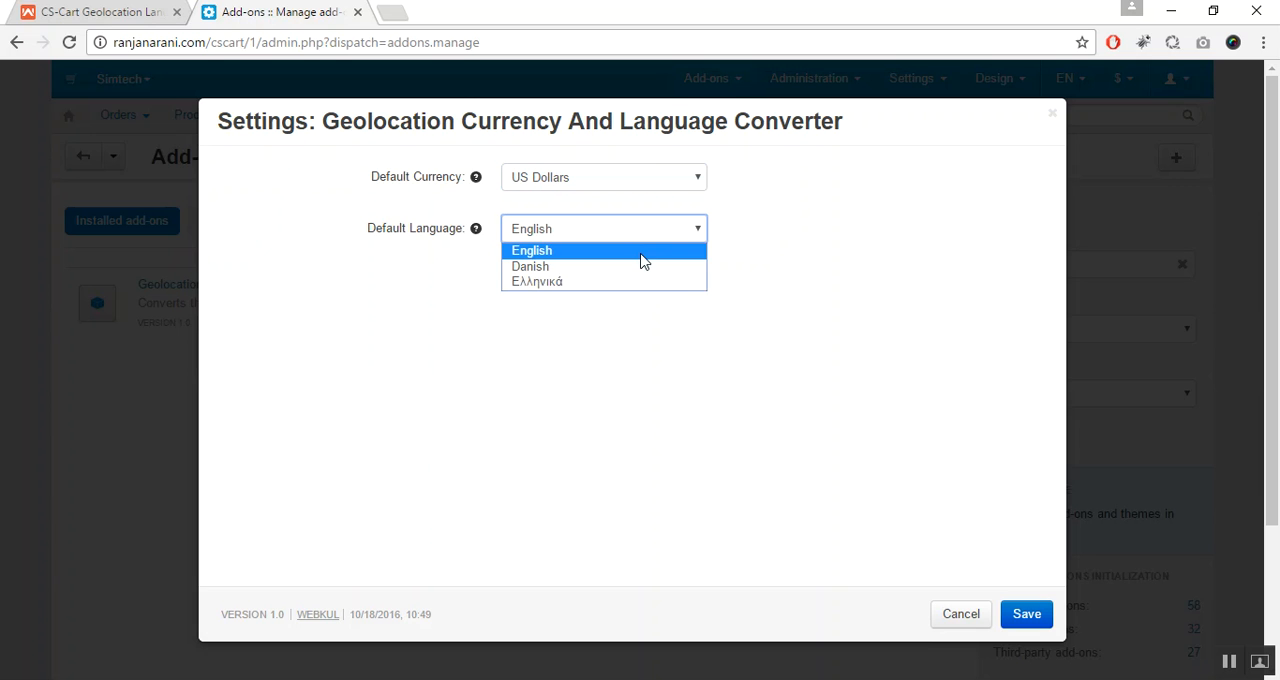
{"action": "left_click", "coordinate": [643, 258]}
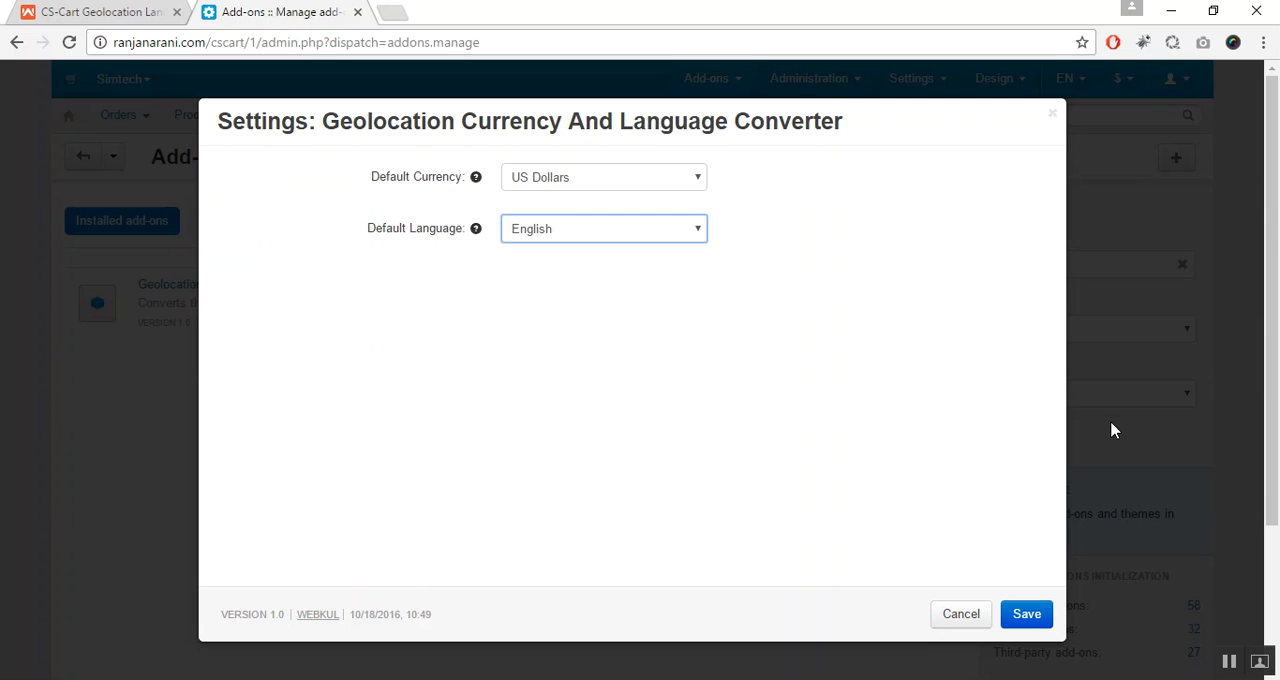
{"action": "left_click", "coordinate": [1036, 616]}
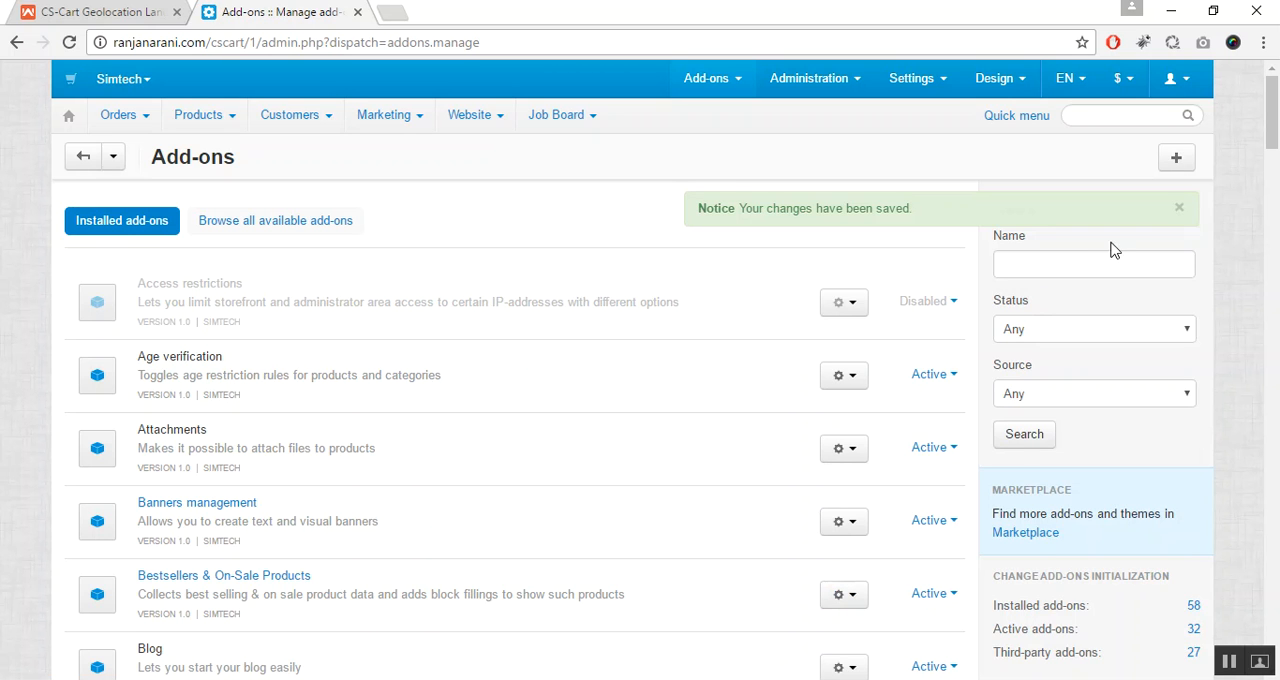
{"action": "left_click", "coordinate": [1180, 207]}
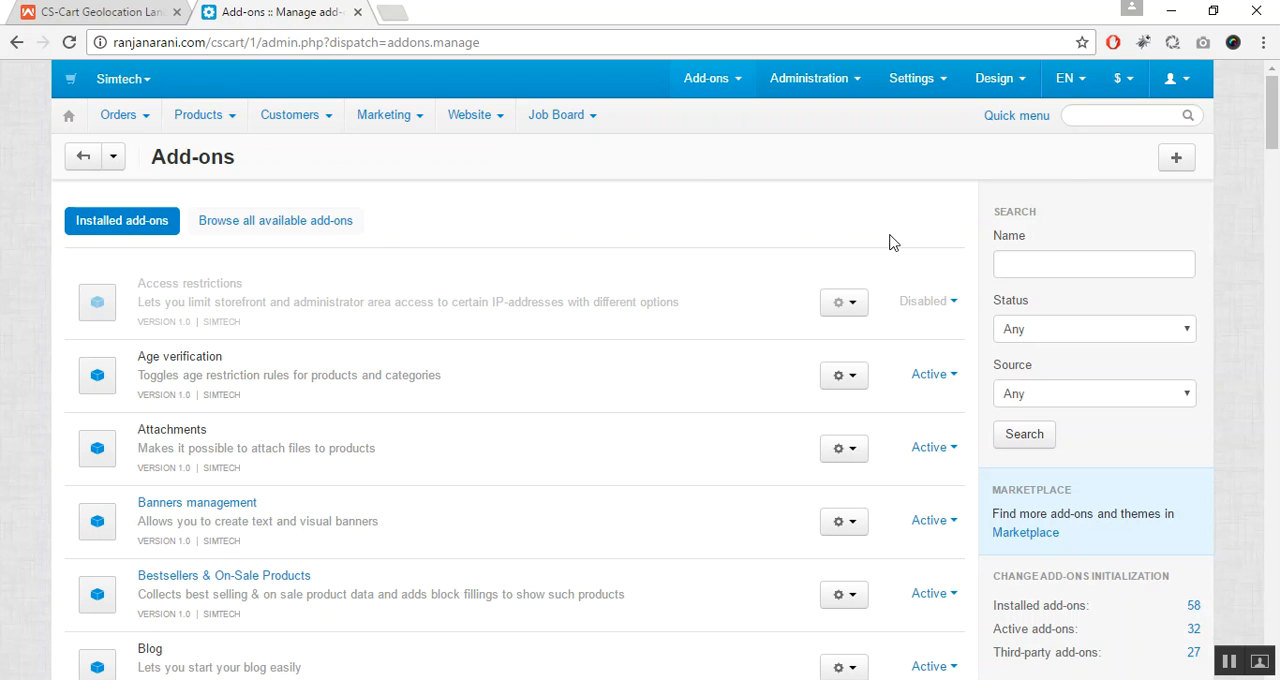
- Start a new location in the Geolocation Currency And Language Converter configuration with India as the country
{"action": "left_click", "coordinate": [823, 80]}
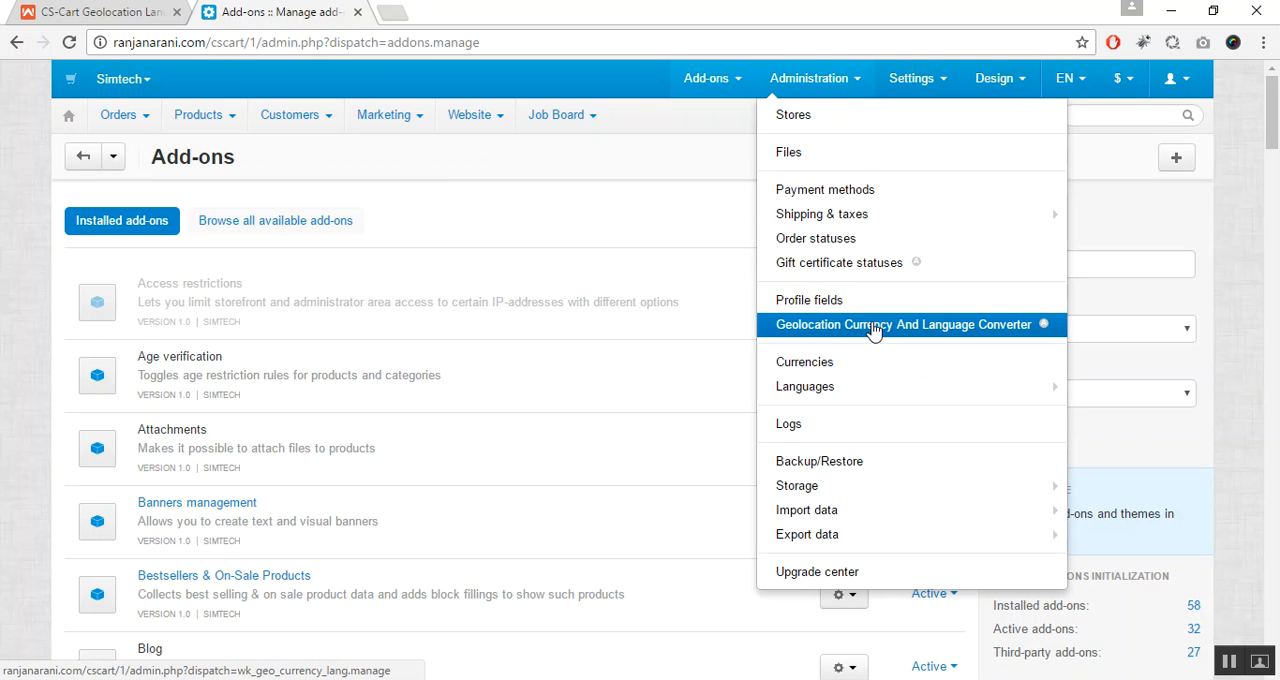
{"action": "left_click", "coordinate": [915, 336]}
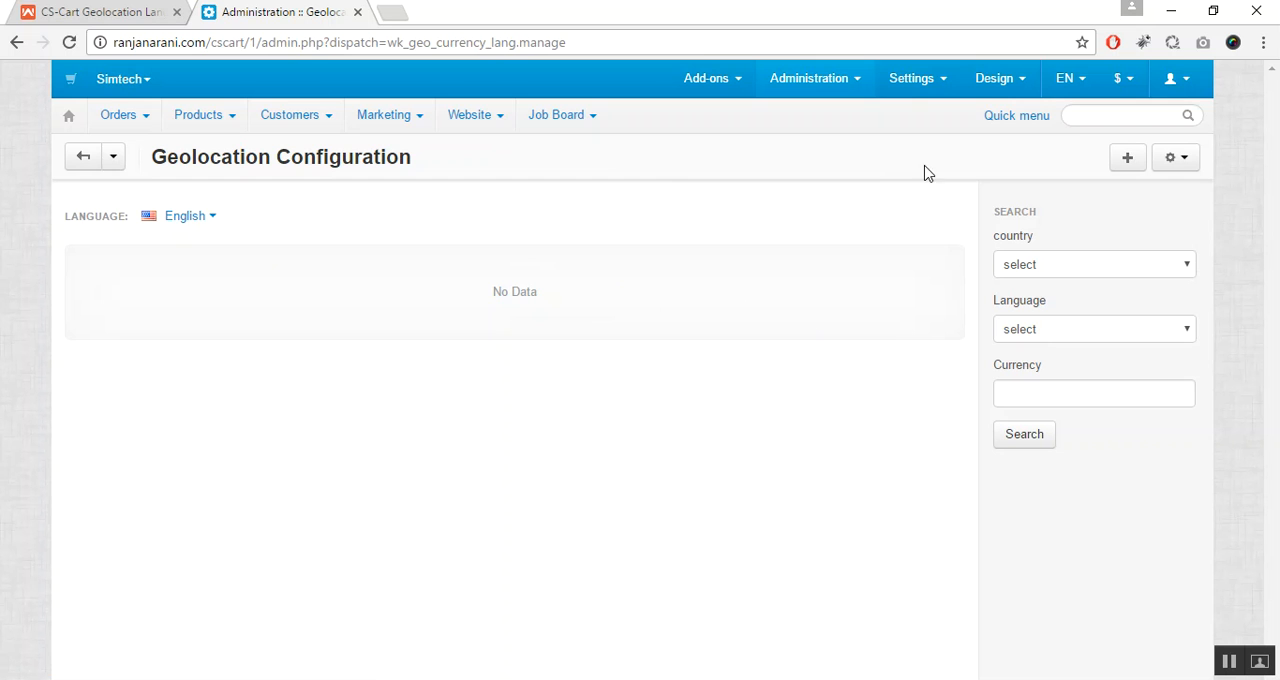
{"action": "left_click", "coordinate": [1125, 163]}
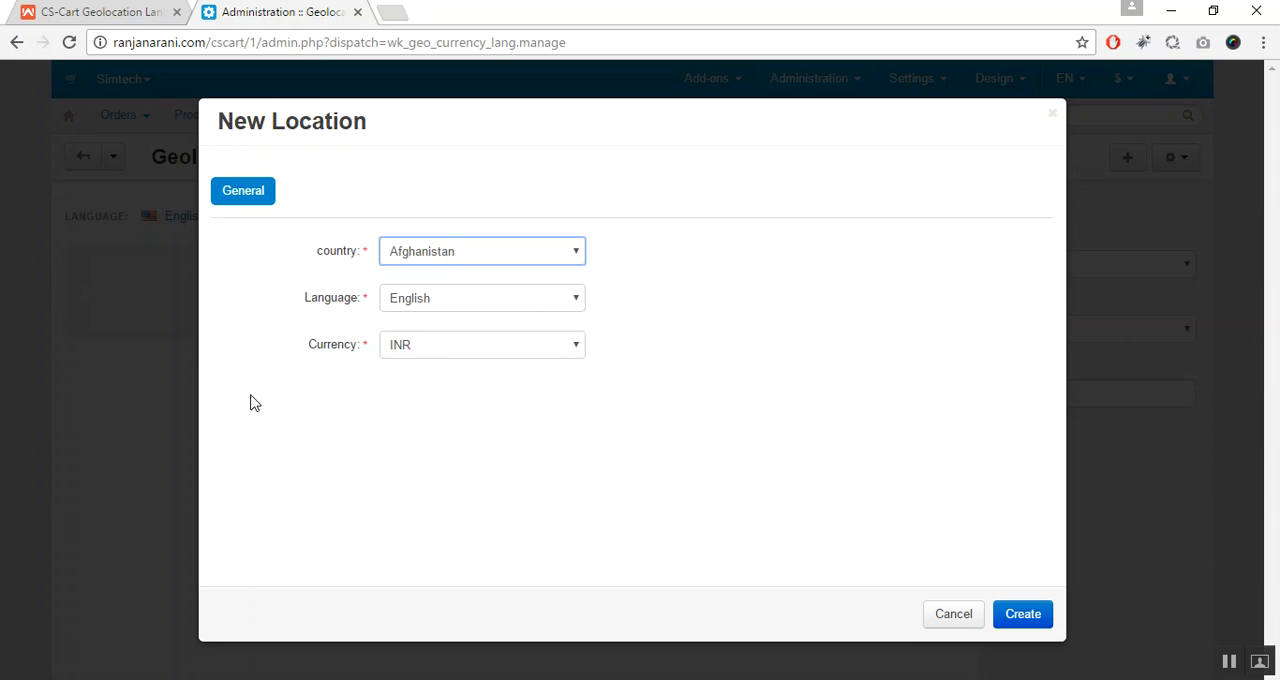
{"action": "left_click", "coordinate": [549, 251]}
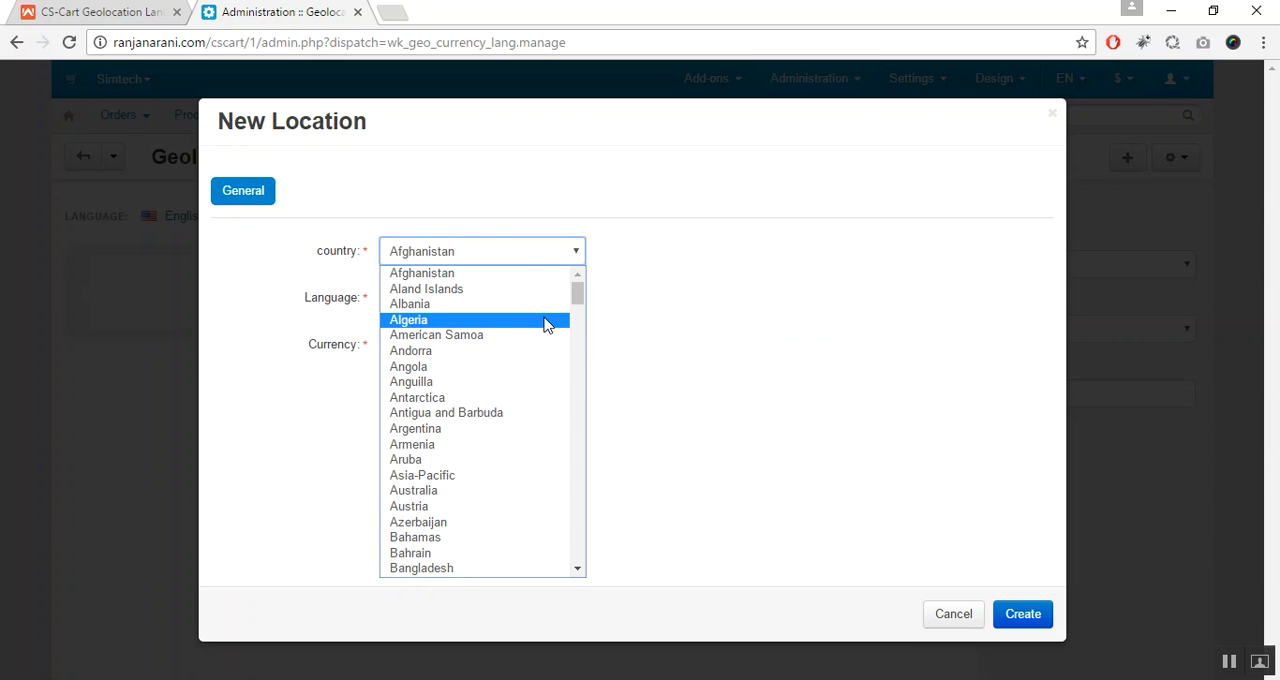
{"action": "type", "text": "india"}
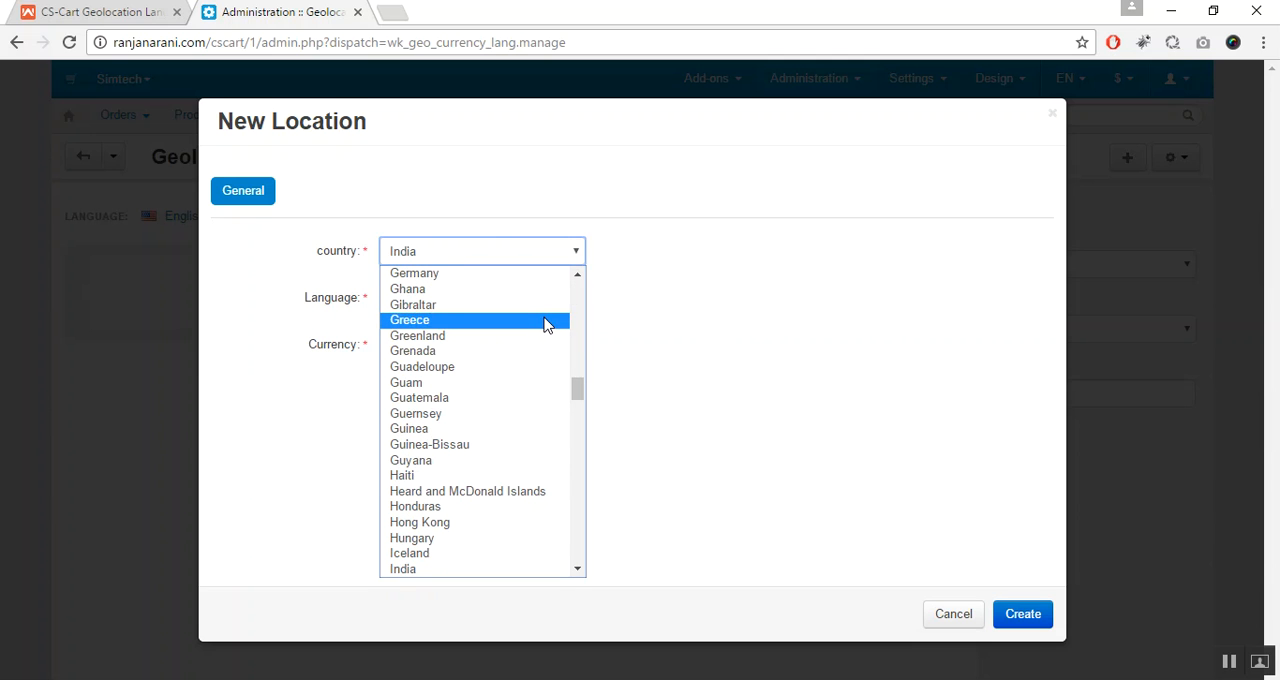
{"action": "type", "text": "in"}
{"action": "key", "text": "Return"}
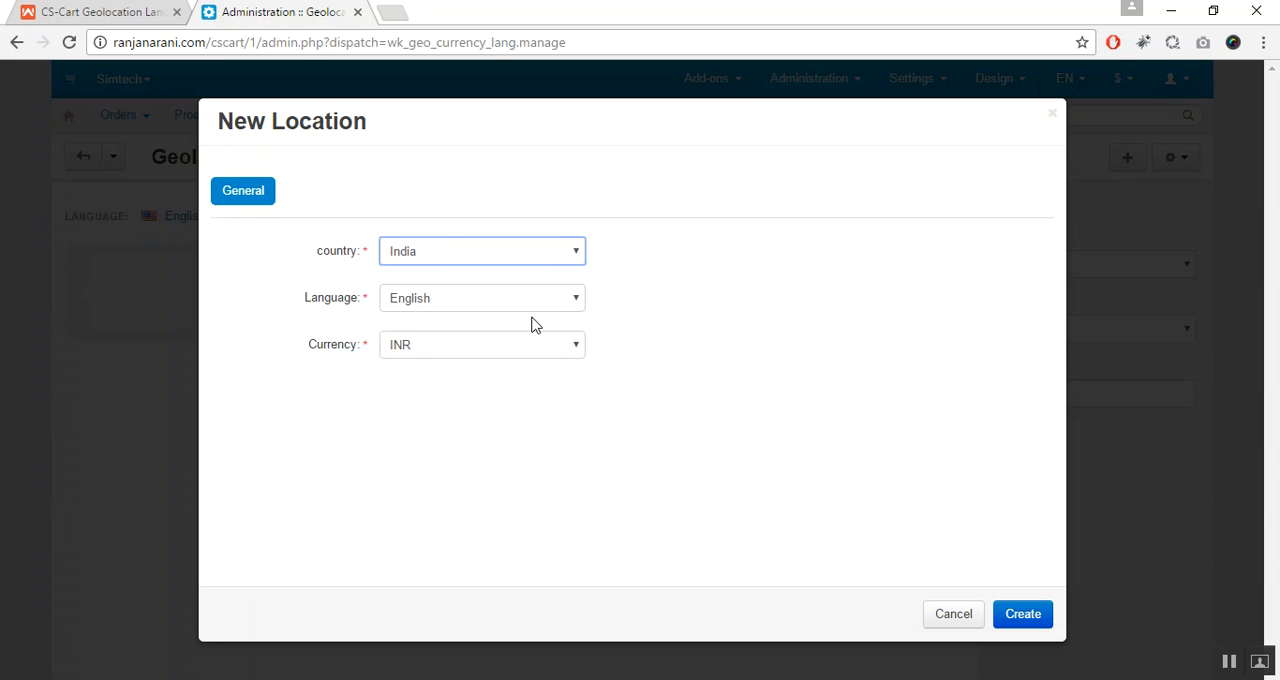
- Choose English as the language and INR as the currency for the new location, and create it
{"action": "left_click", "coordinate": [490, 306]}
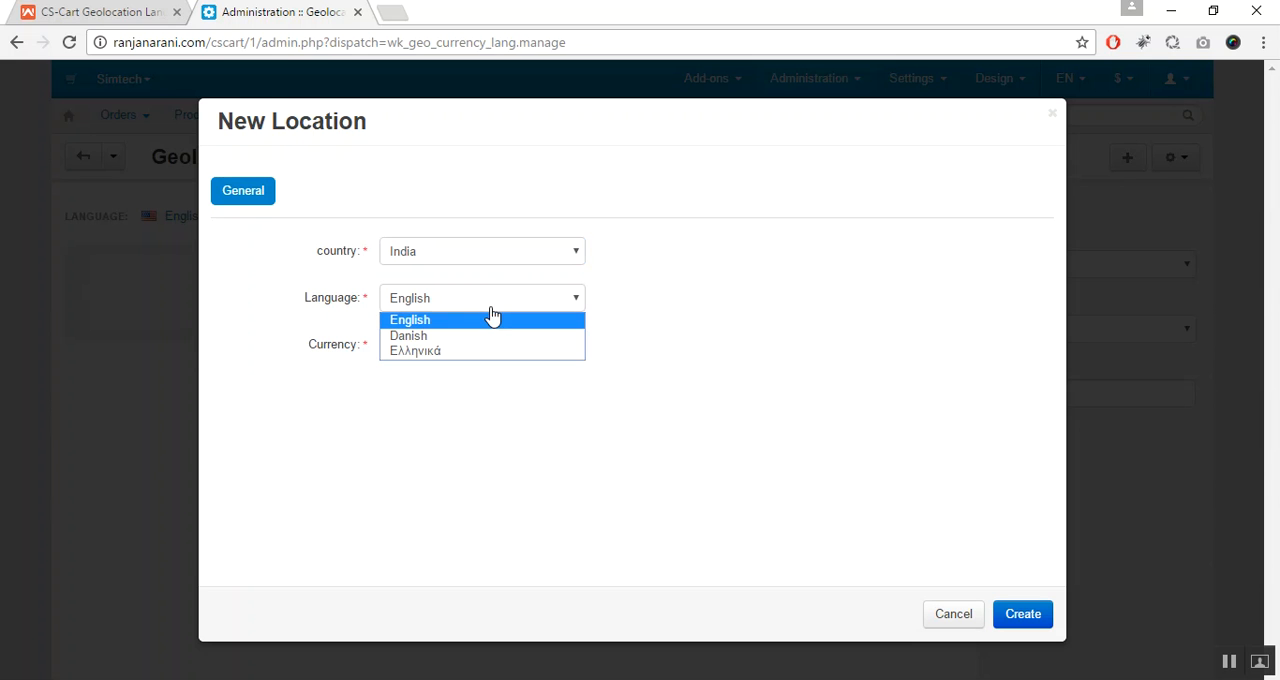
{"action": "left_click", "coordinate": [490, 322]}
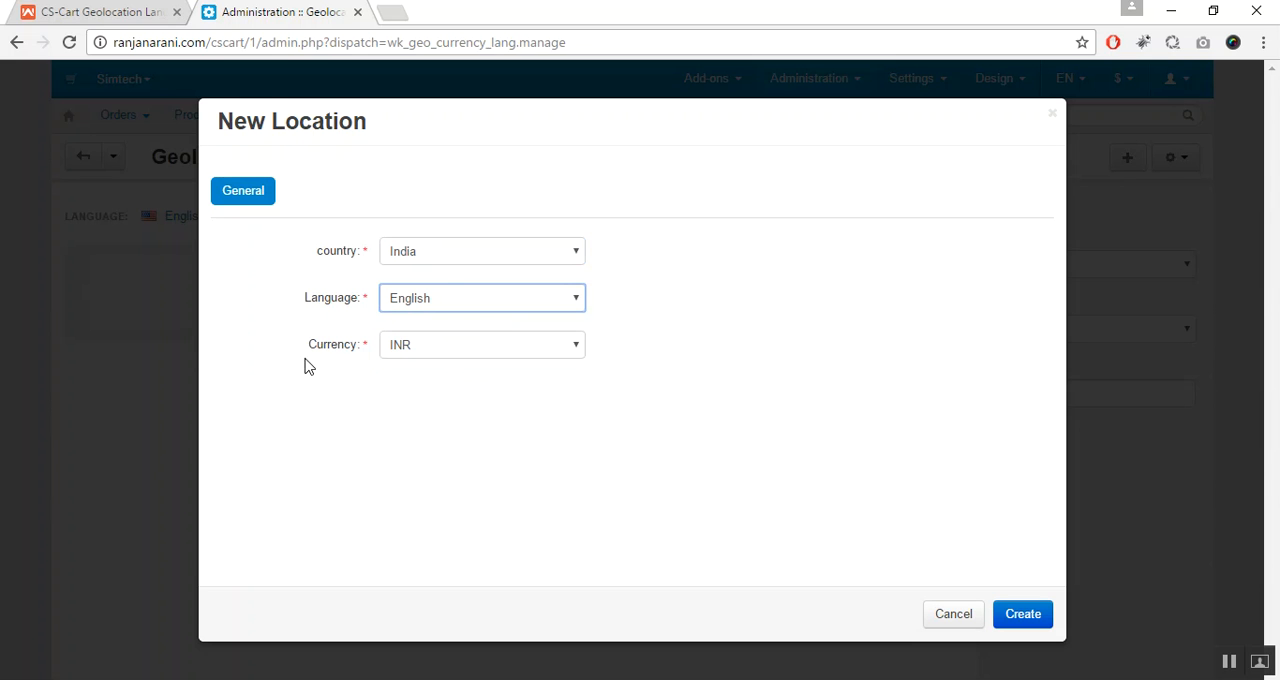
{"action": "left_click", "coordinate": [543, 352]}
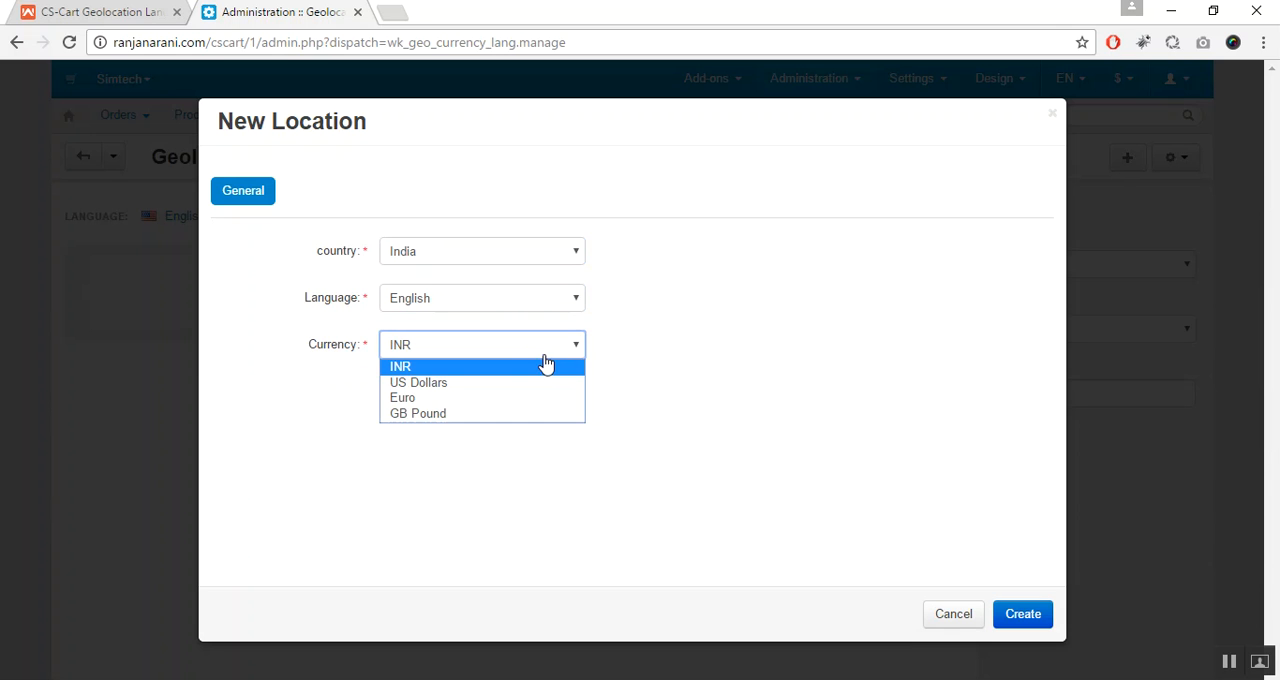
{"action": "left_click", "coordinate": [546, 370]}
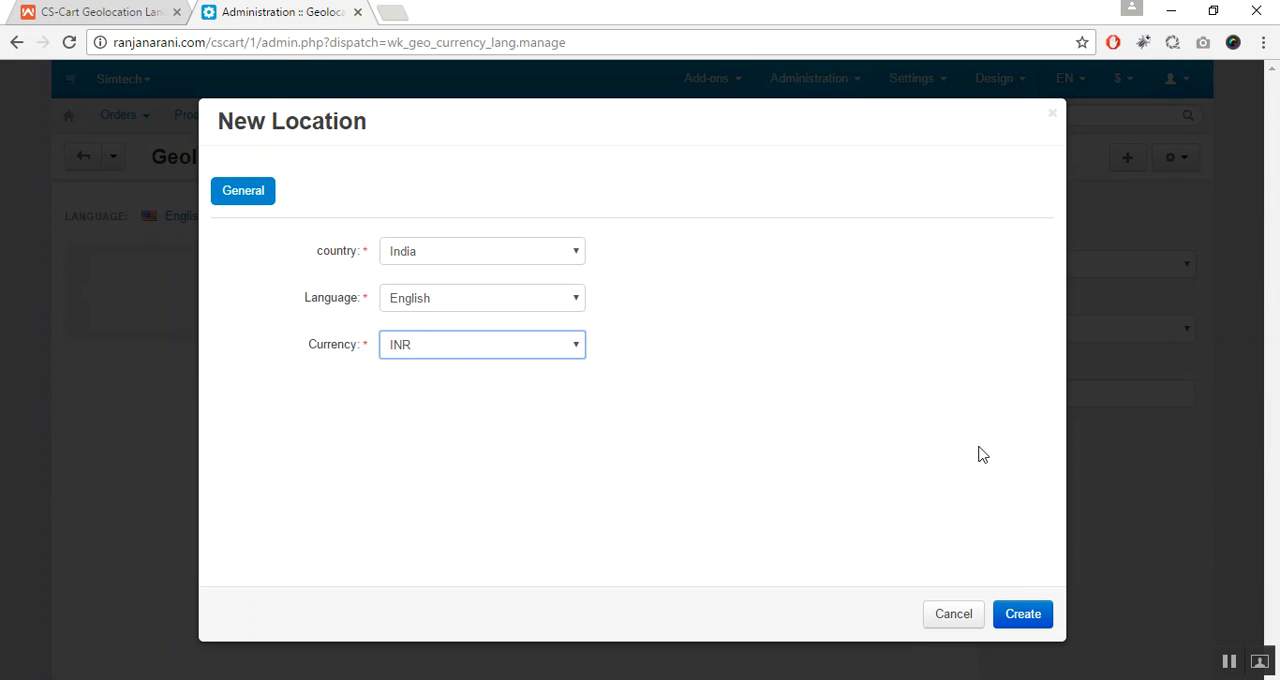
{"action": "left_click", "coordinate": [1033, 612]}
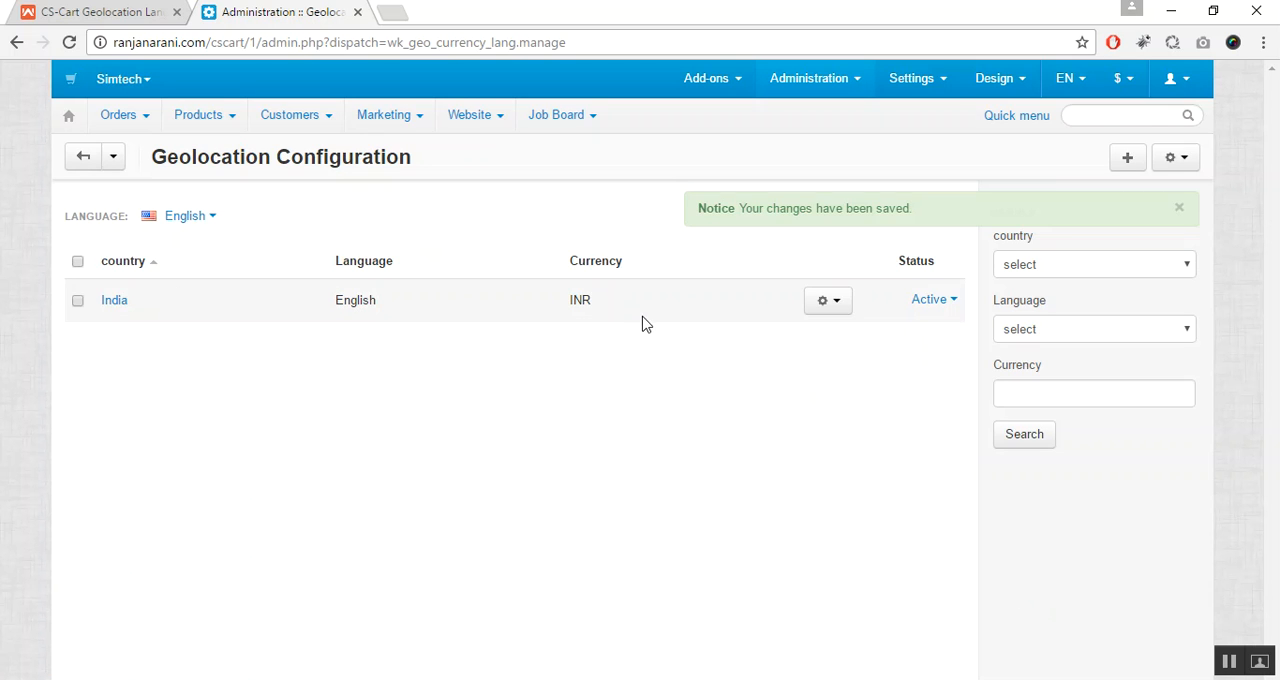
{"action": "left_click", "coordinate": [1178, 209]}
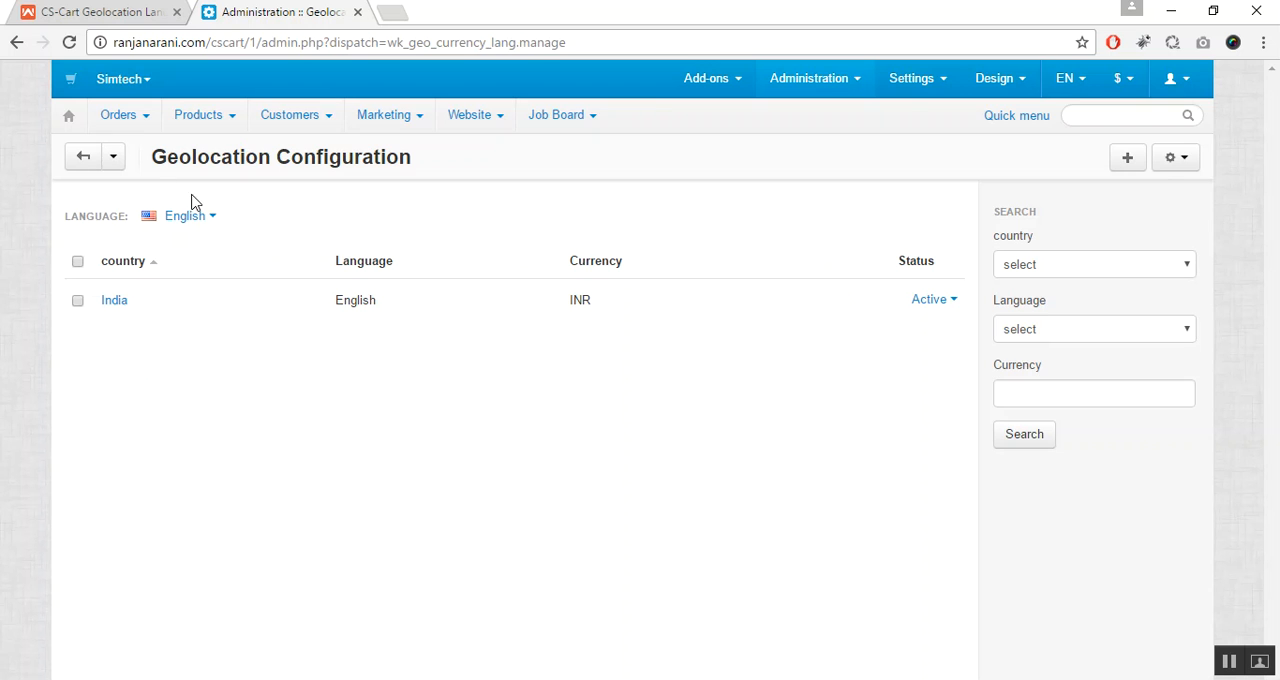
- Open the storefront and examine the language, the currency and the product prices on the home page
{"action": "left_click", "coordinate": [70, 80]}
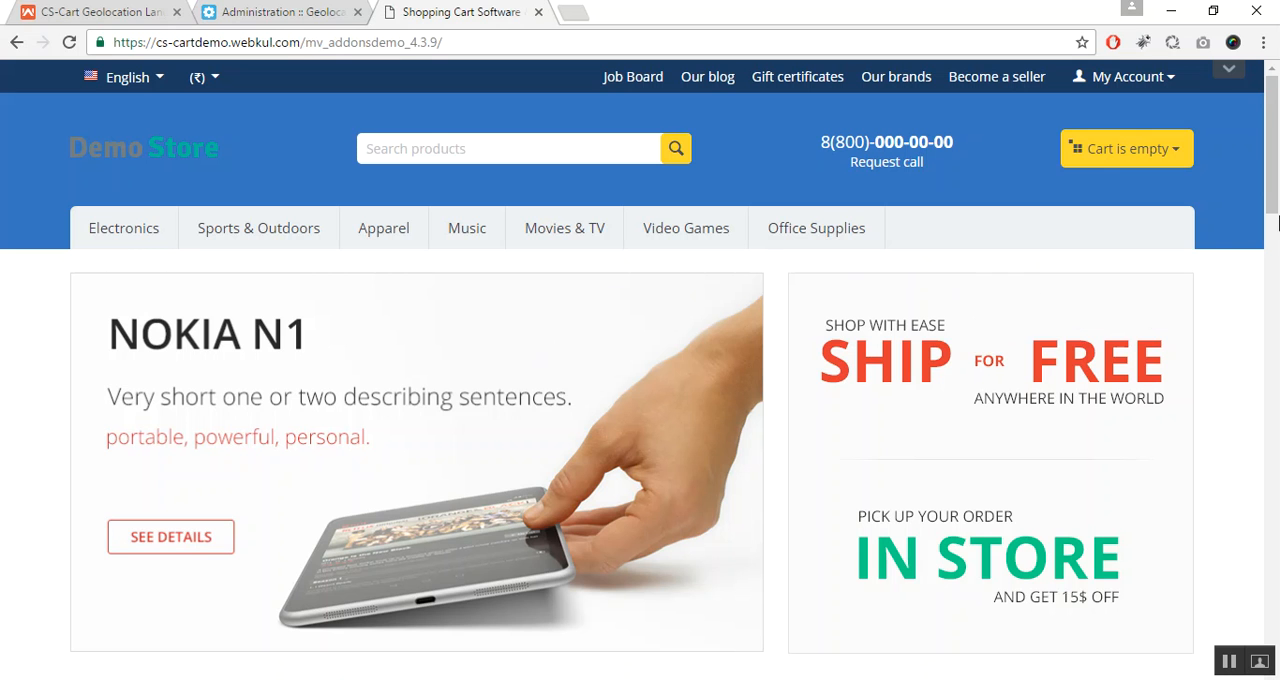
{"action": "mouse_move", "coordinate": [1275, 135]}
{"action": "left_mouse_down"}
{"action": "mouse_move", "coordinate": [1275, 193]}
{"action": "mouse_move", "coordinate": [1275, 147]}
{"action": "left_mouse_up"}
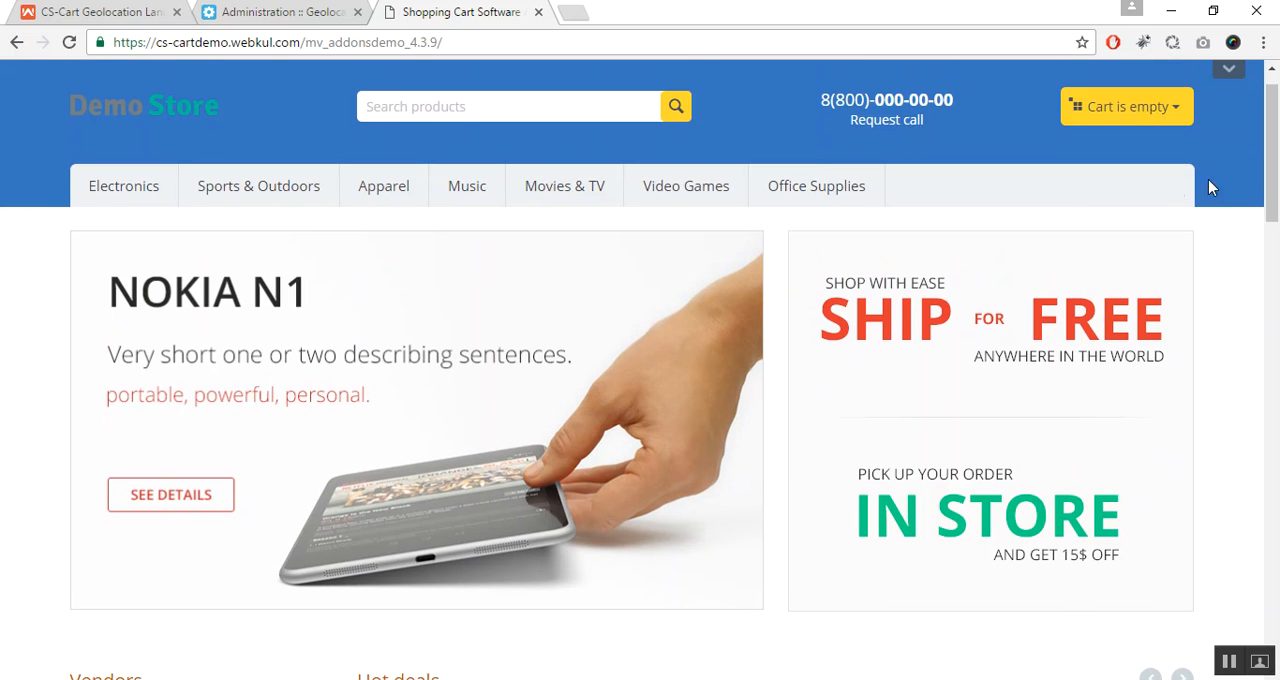
{"action": "left_click_drag", "start_coordinate": [1276, 167], "coordinate": [1277, 376]}
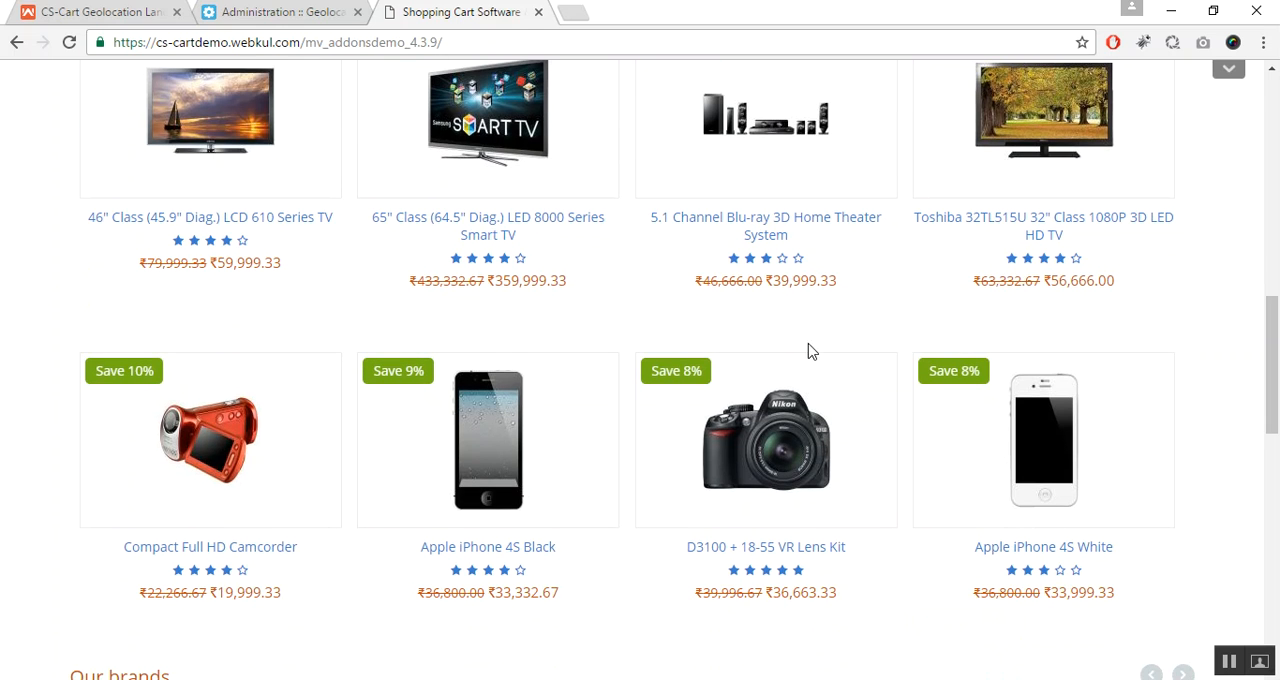